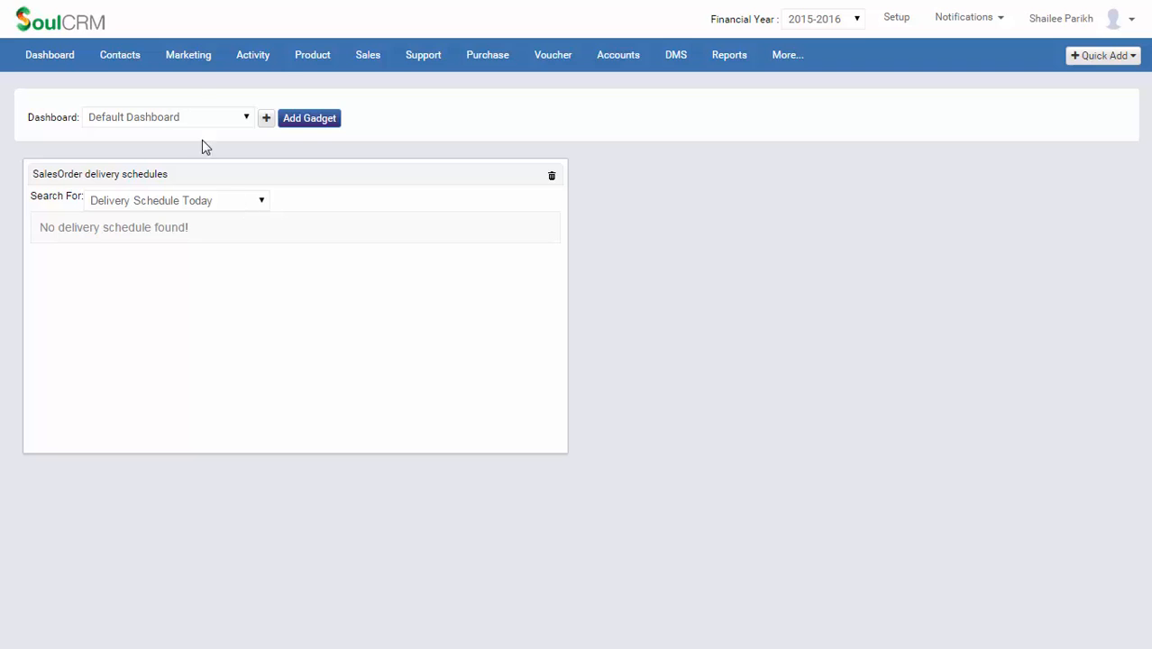
- Open a blank form for creating a new marketing lead
mouse_move(193, 65)
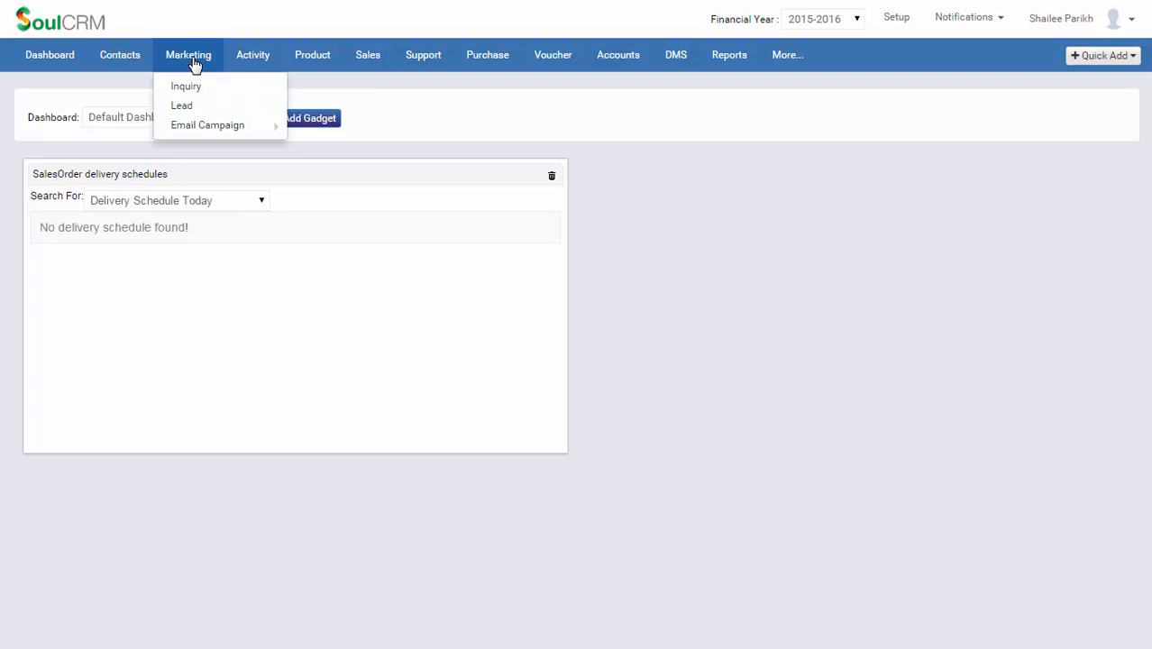
left_click(187, 108)
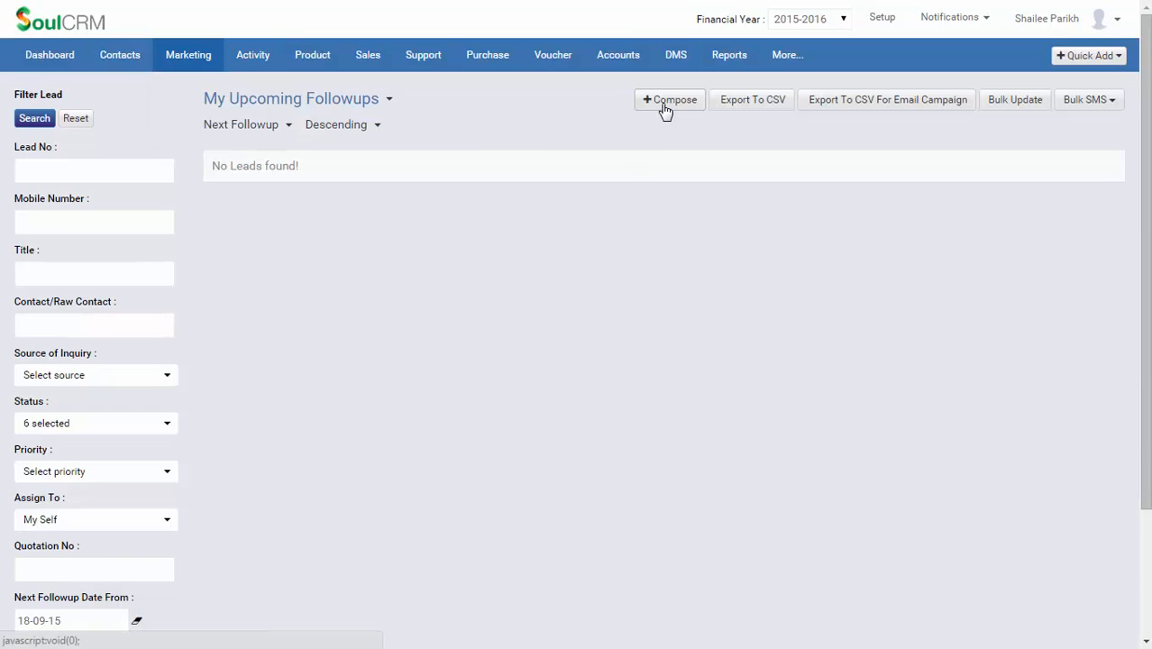
left_click(663, 115)
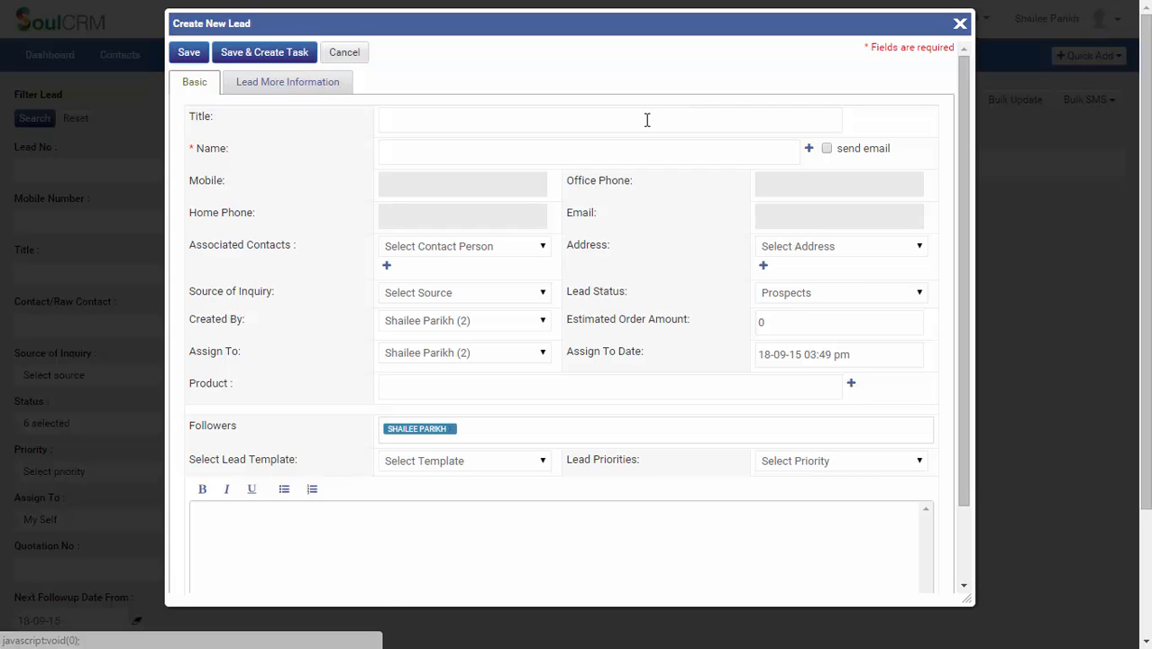
- Title the lead "3 to 4 users" and choose the second suggested customer as its name
left_click(647, 119)
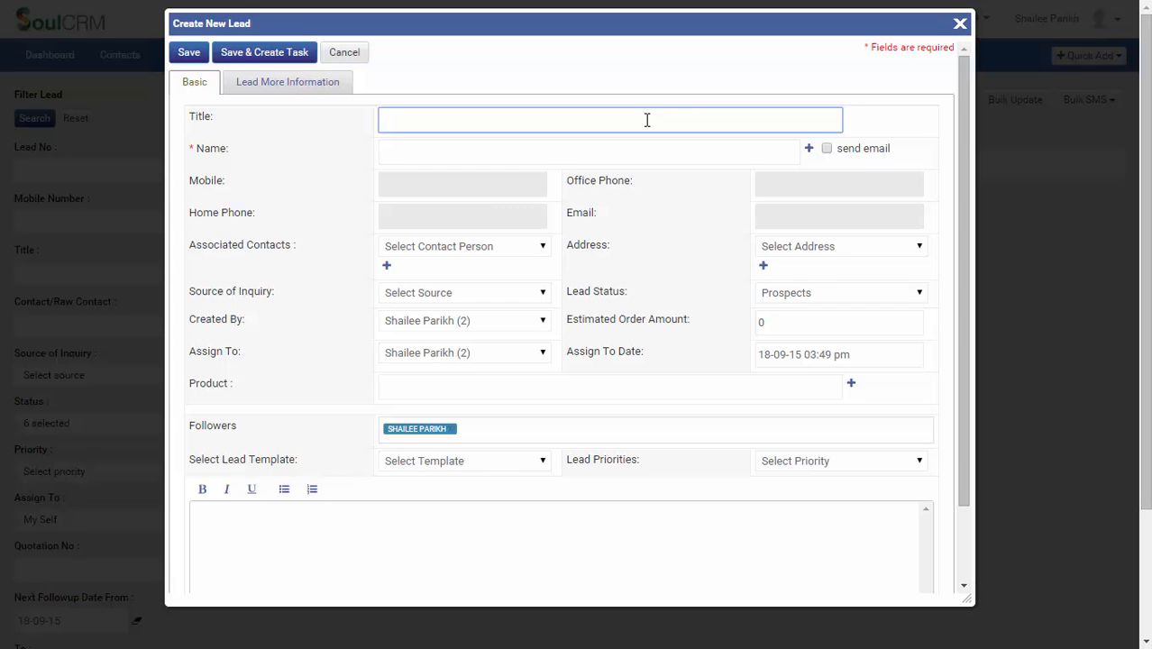
type("3 to 4 users")
left_click(617, 157)
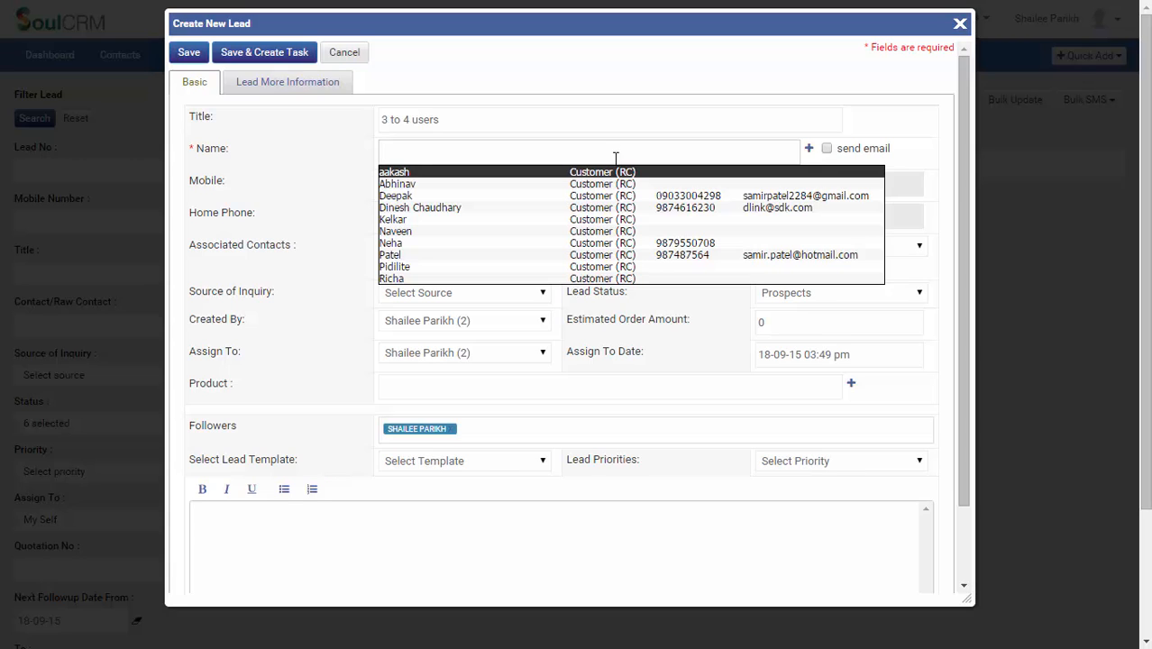
left_click(608, 185)
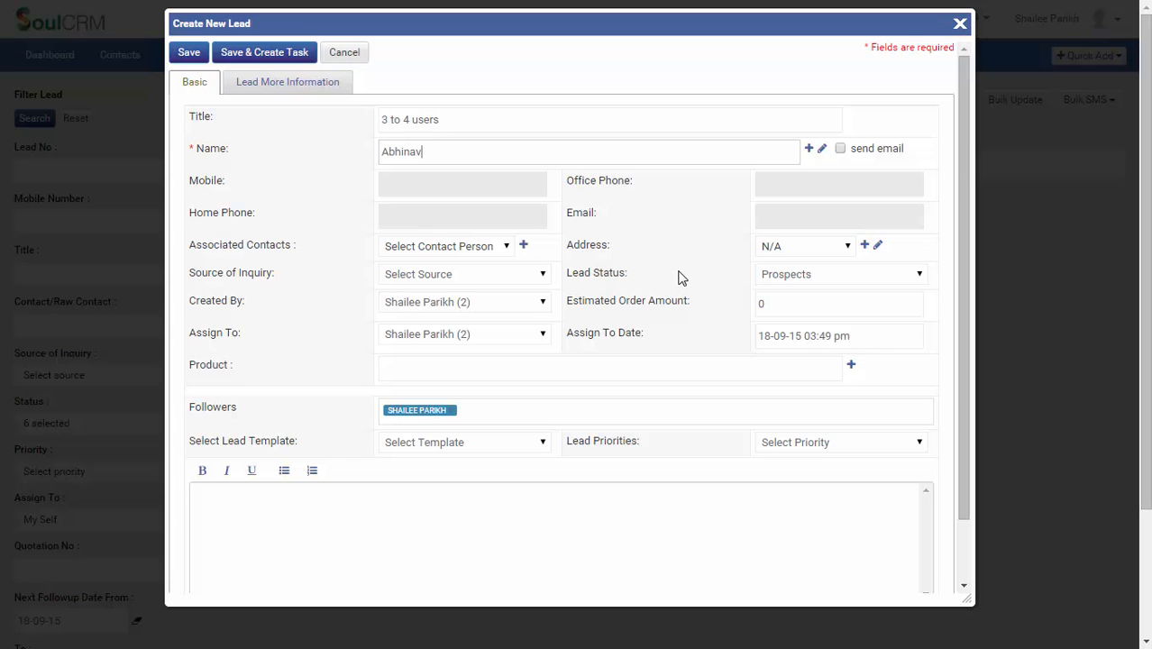
- Set the lead's source of inquiry to Email Campaign and its lead status to Qualified Lead
left_click(483, 281)
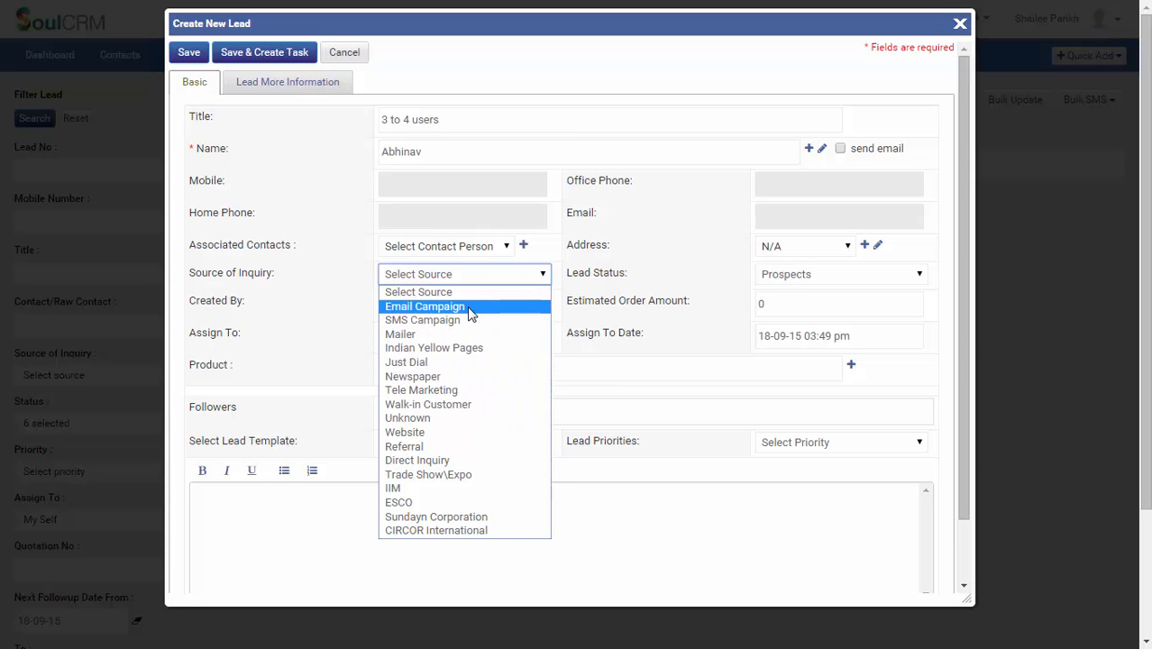
left_click(469, 307)
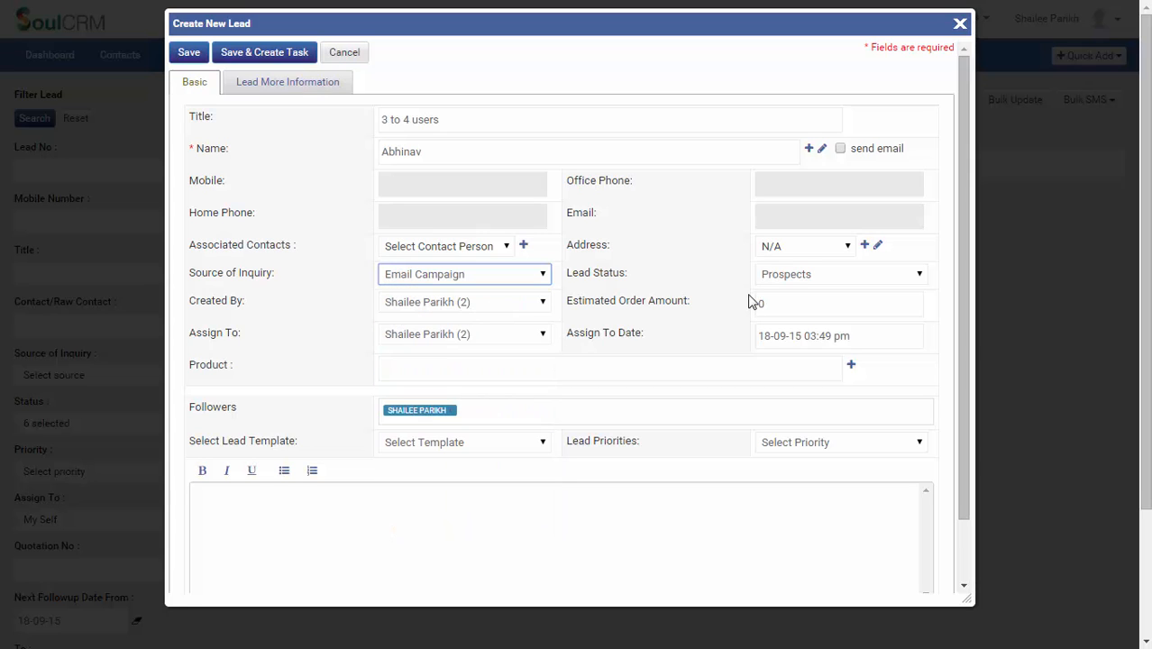
left_click(784, 285)
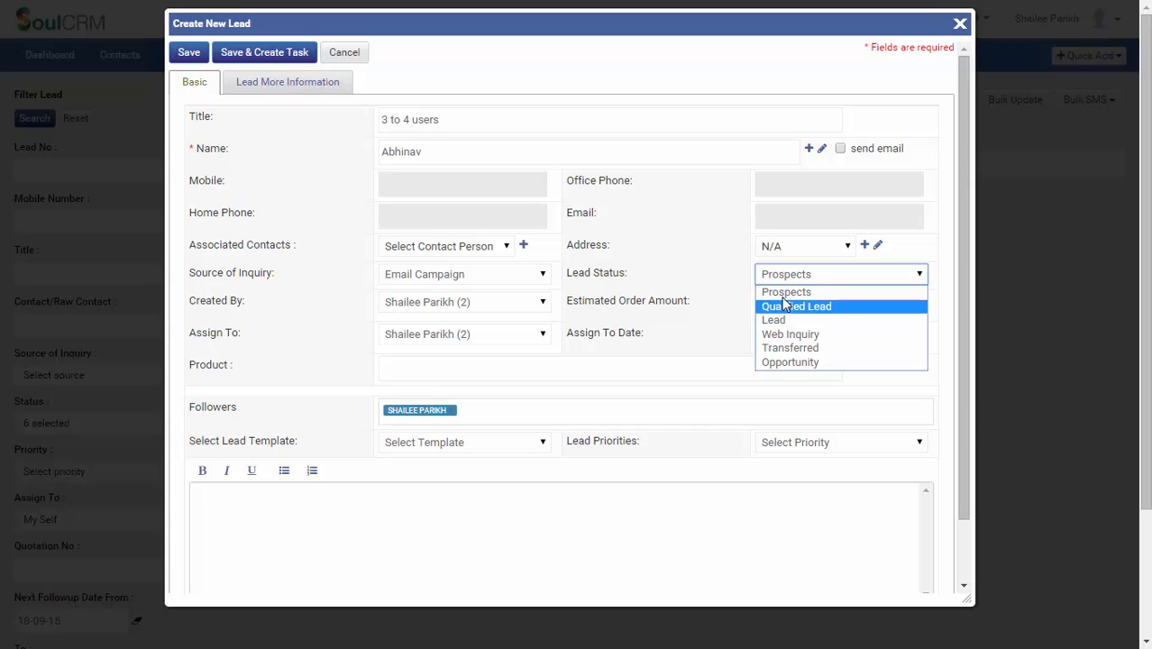
left_click(784, 308)
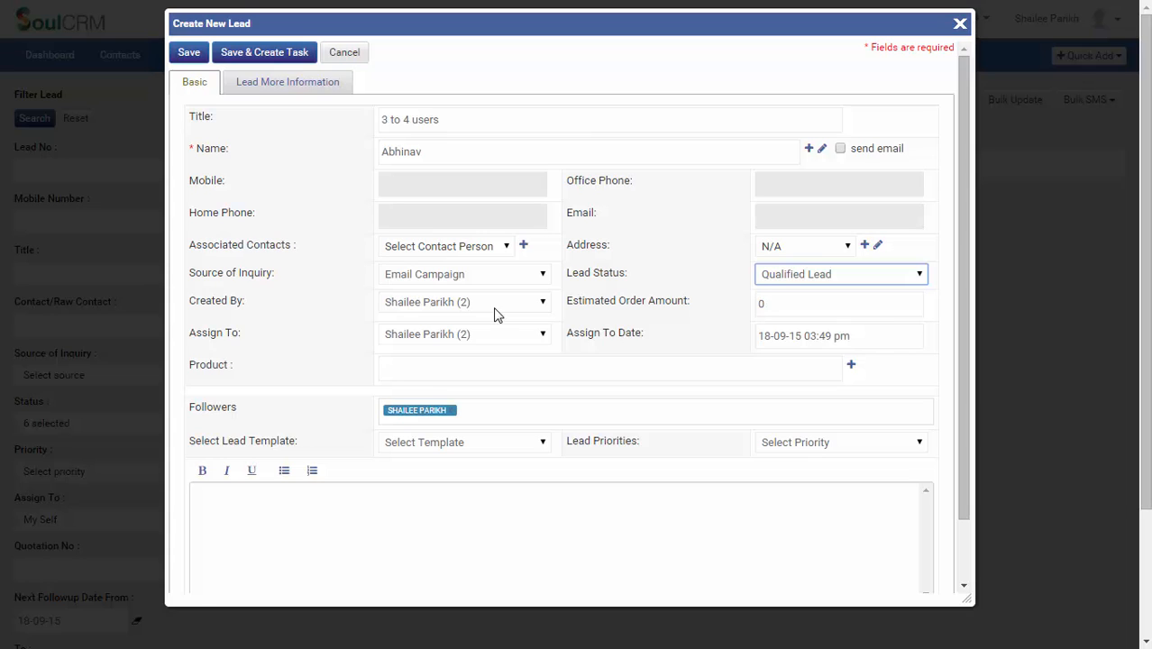
- Set Created By to the third listed employee and Assign To to the fifth, and open the assignment date for editing
left_click(494, 314)
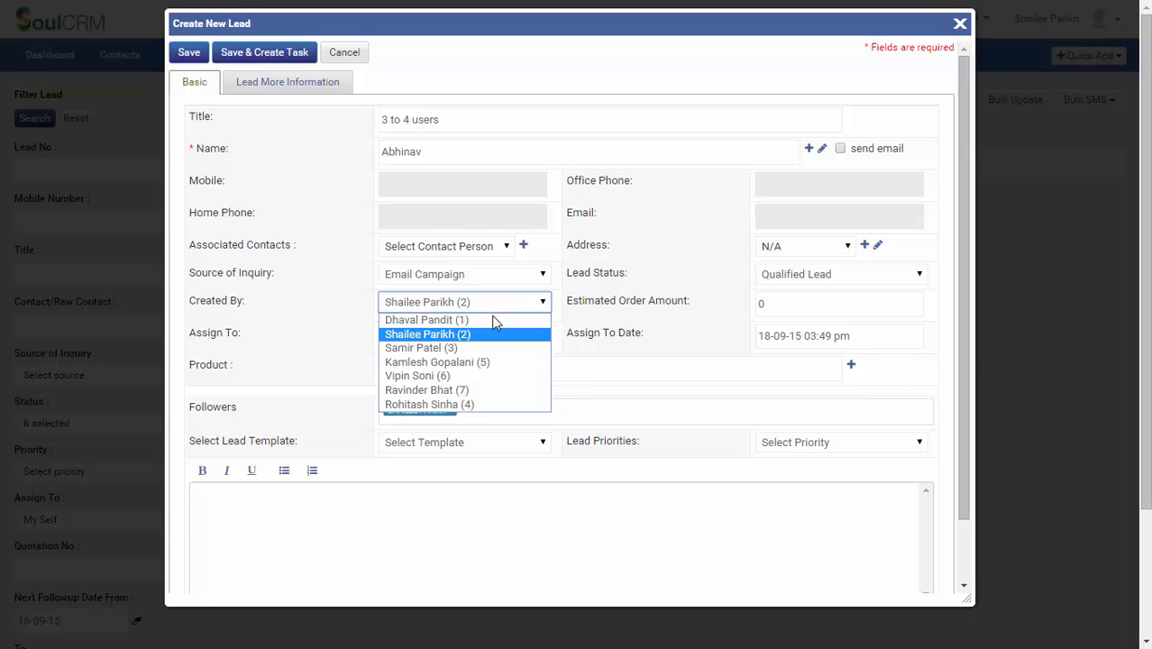
left_click(481, 353)
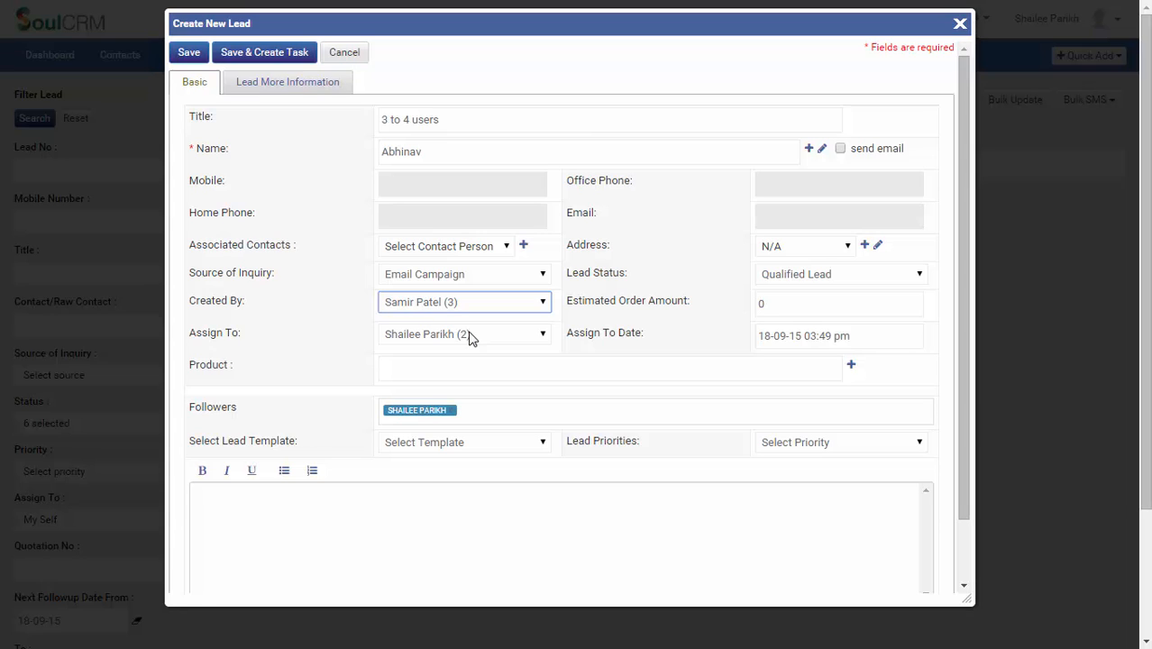
left_click(469, 338)
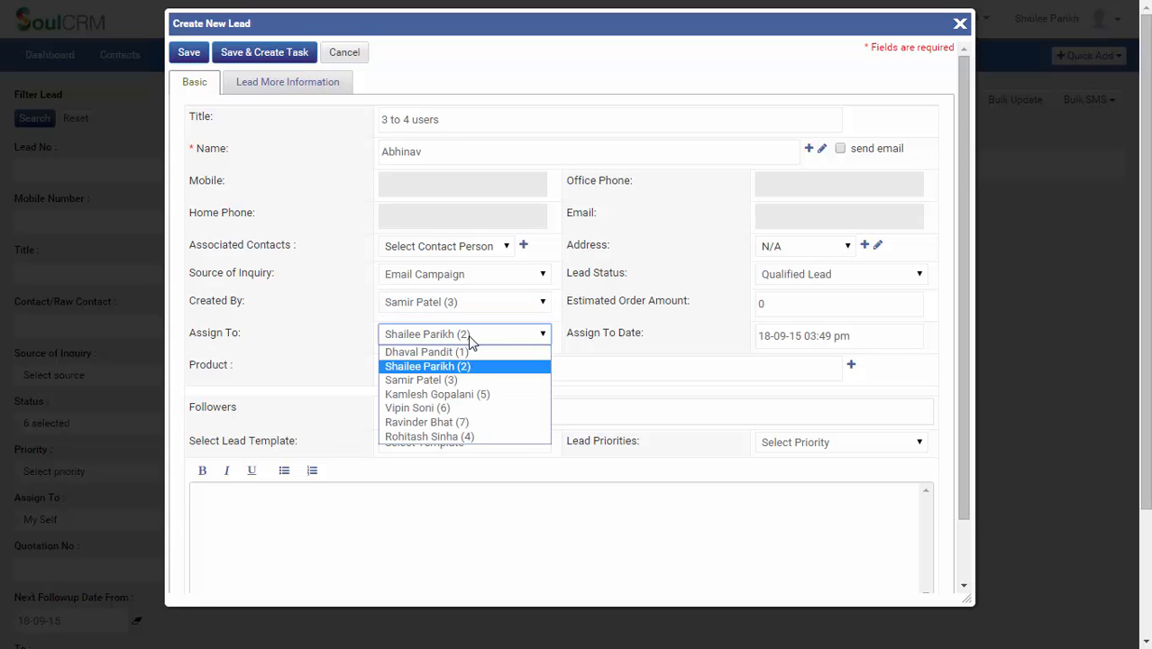
left_click(461, 409)
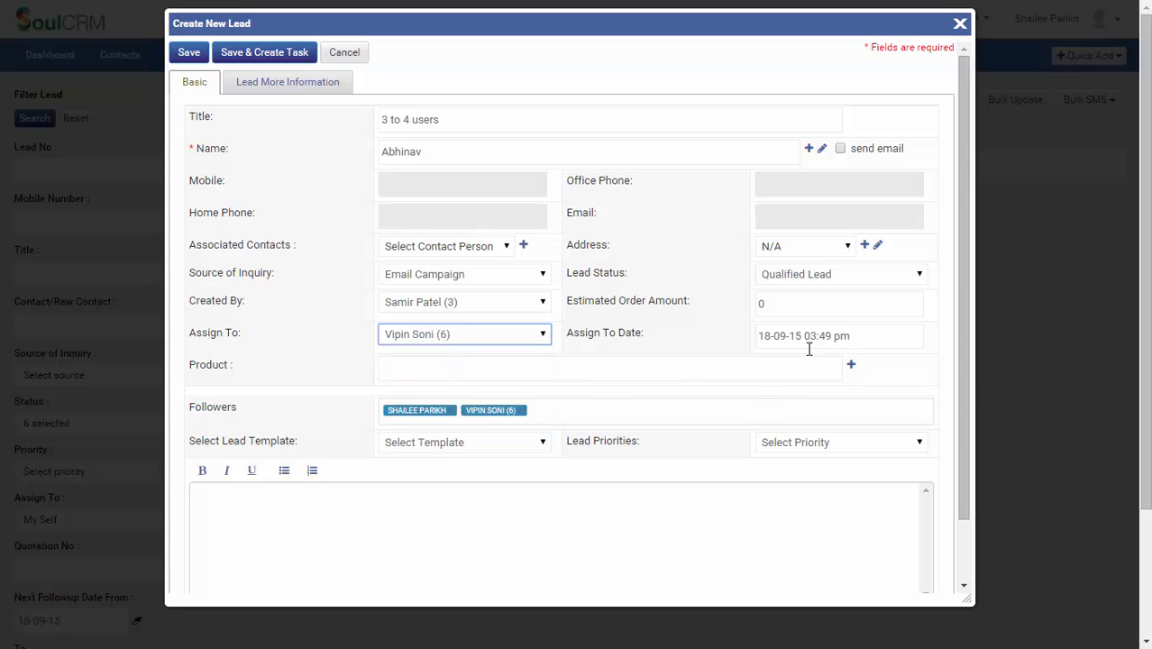
left_click(815, 341)
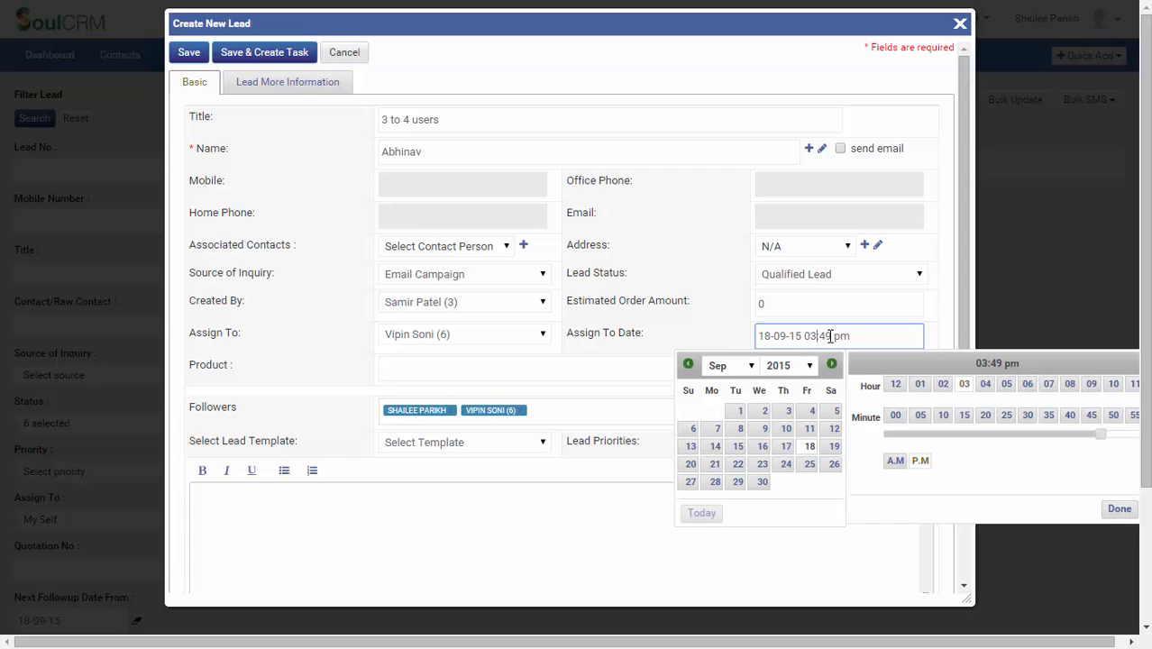
- Add the product Yamaha Rx 100 to the lead and view its product specification fields
left_click(536, 367)
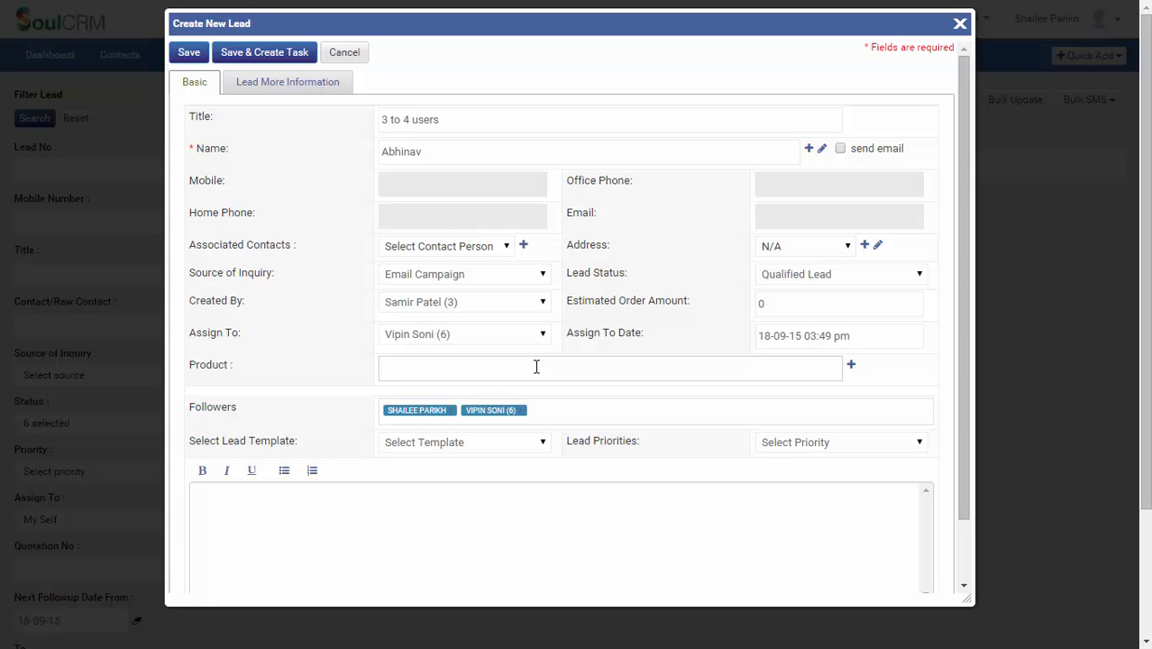
left_click(535, 367)
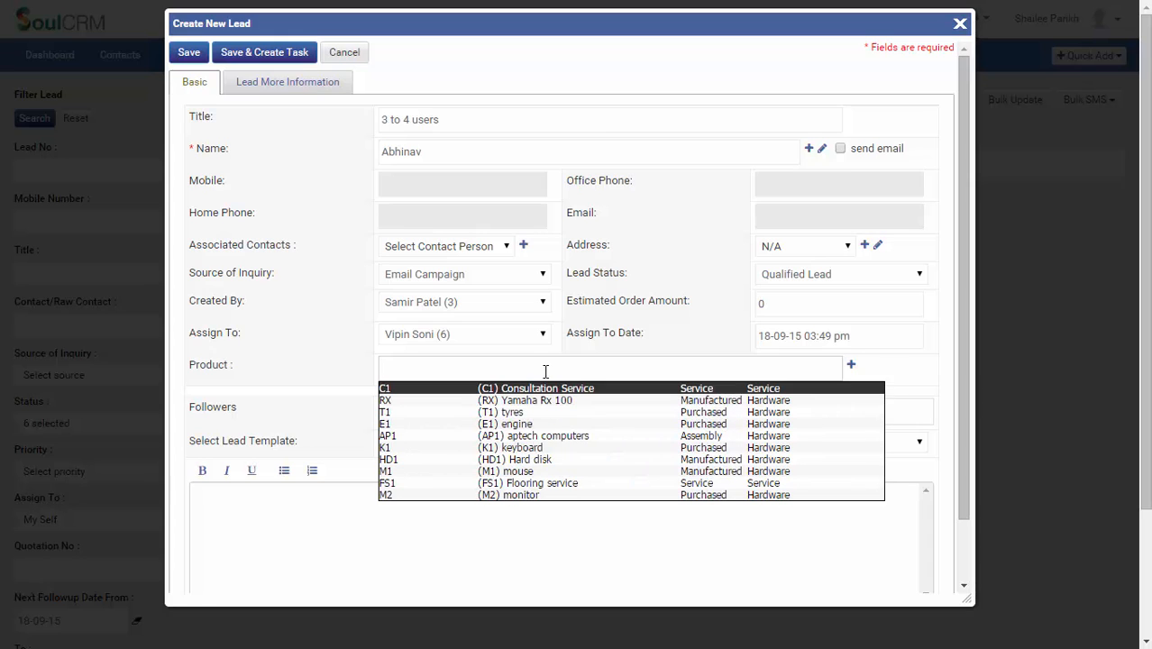
type("yaha")
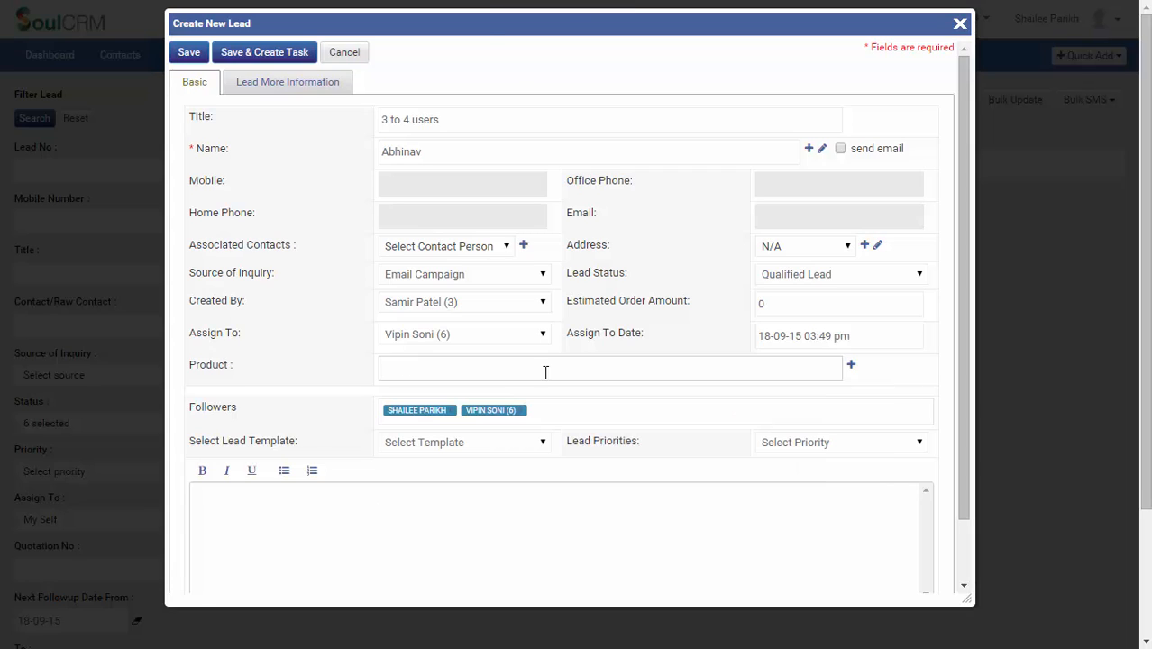
type("yama")
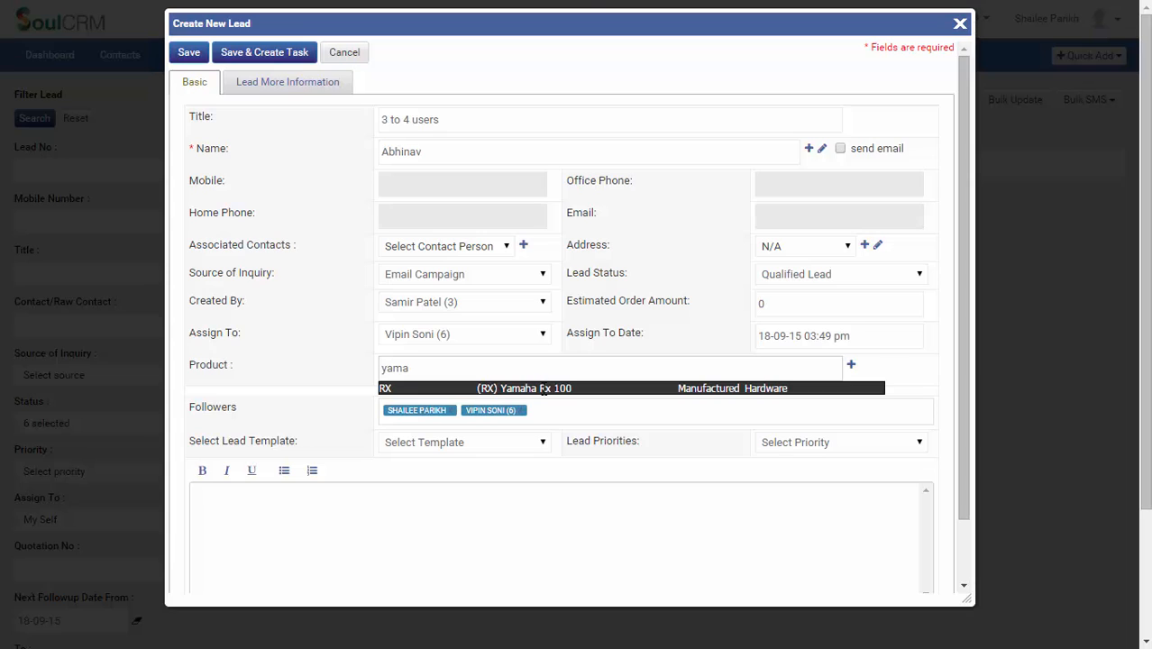
left_click(544, 389)
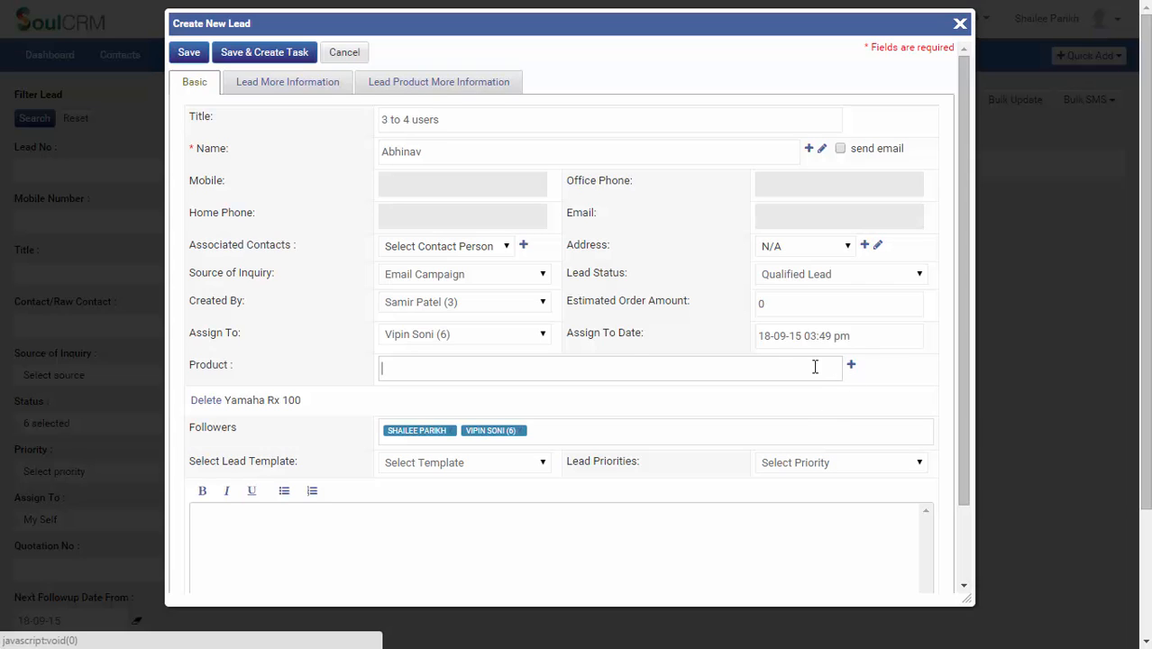
left_click(449, 96)
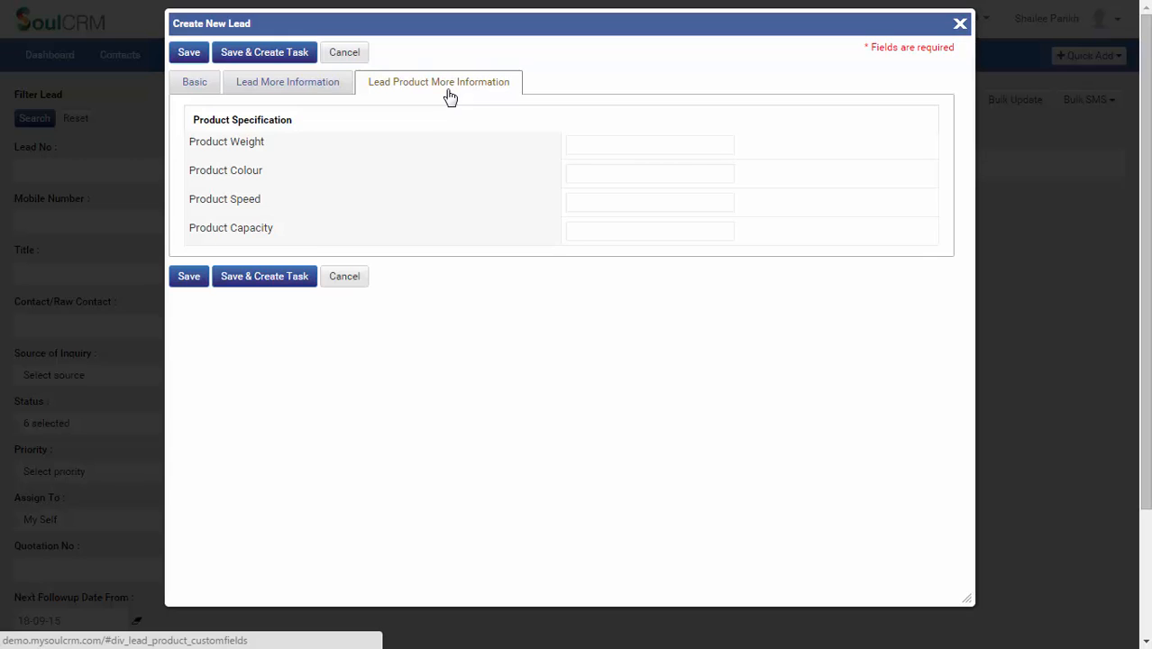
left_click(196, 83)
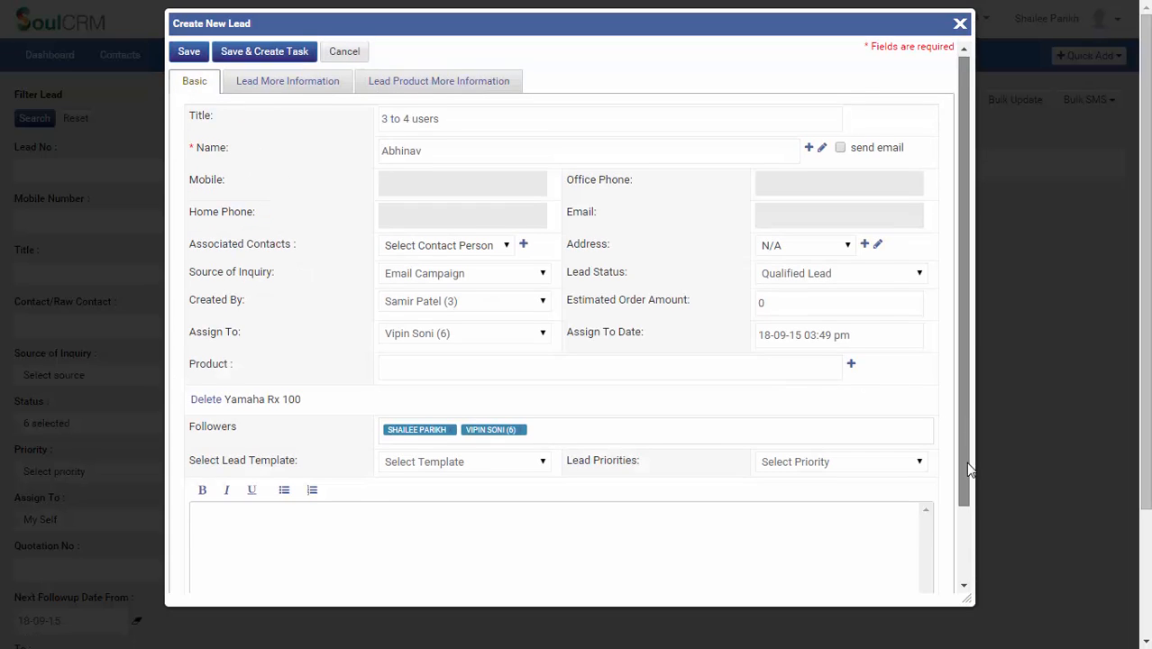
- Add another employee to the lead's followers by searching for the employee's first name
scroll(967, 462, "down", 1)
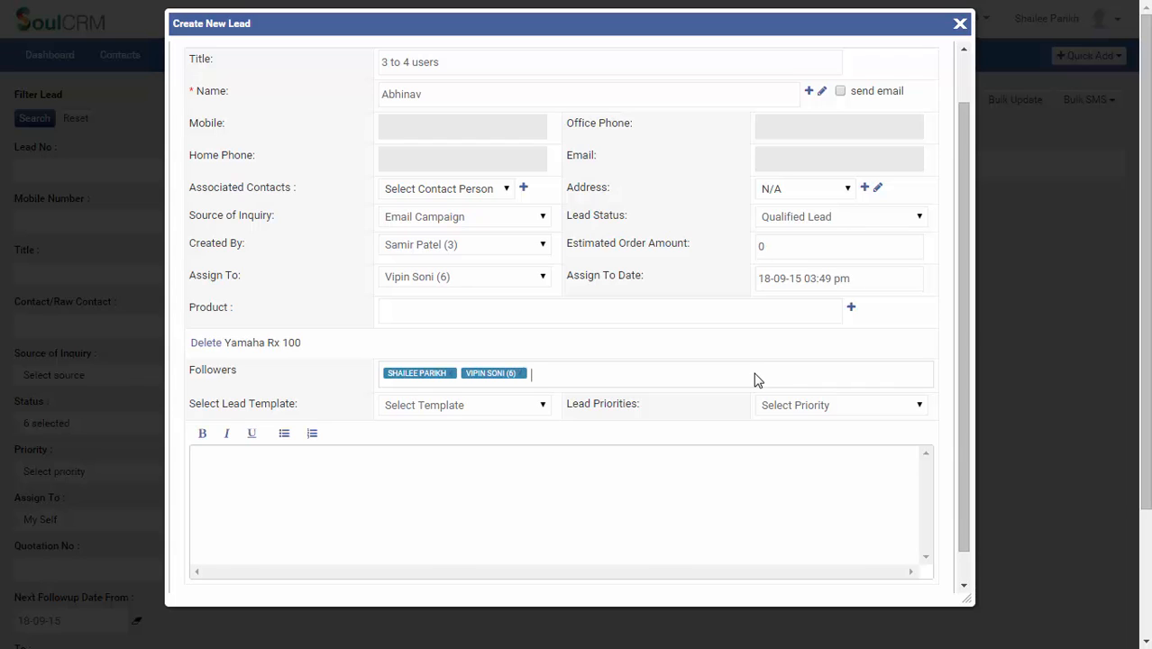
type("samir")
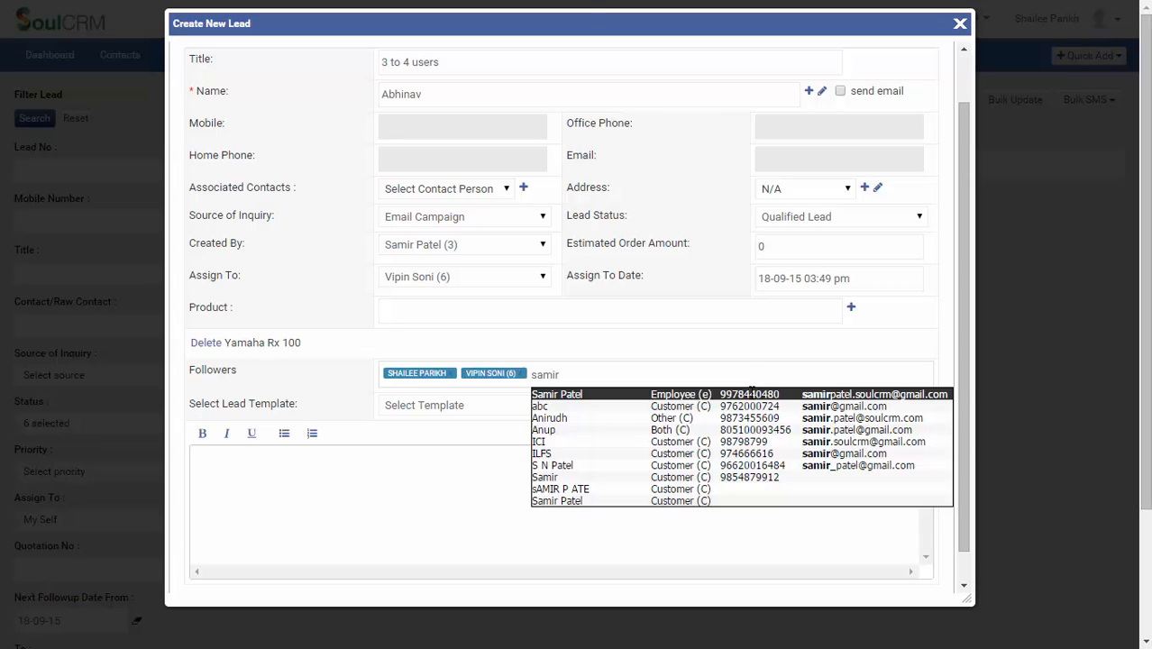
left_click(752, 394)
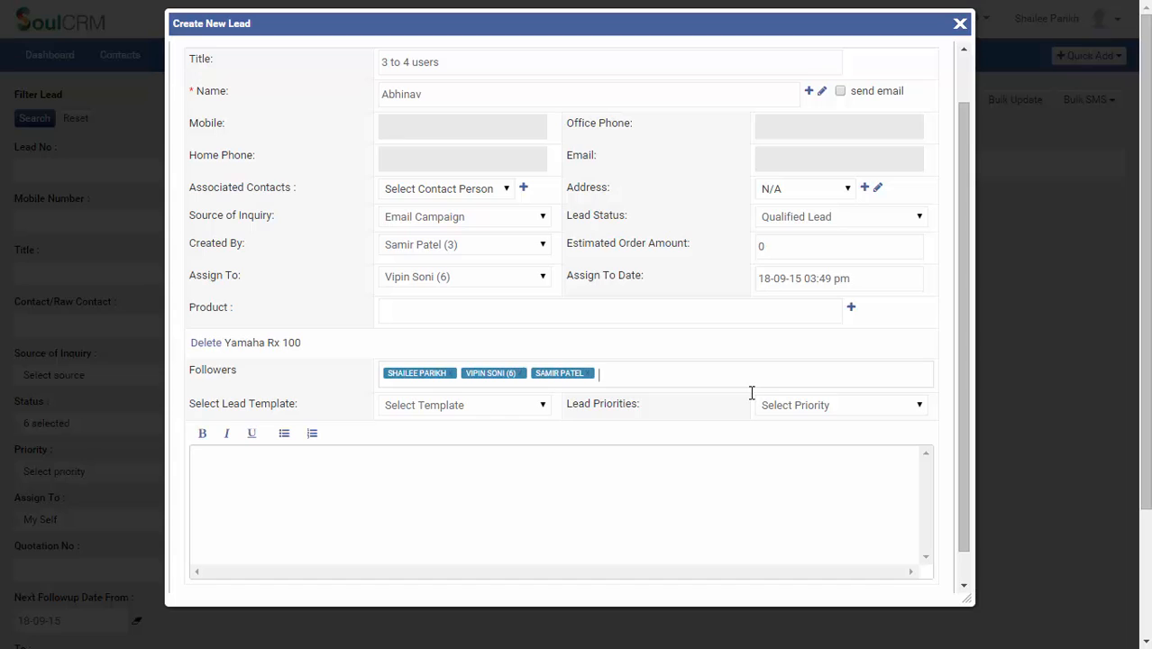
- Apply the ESCO lead template and set the lead priority to High
left_click(506, 410)
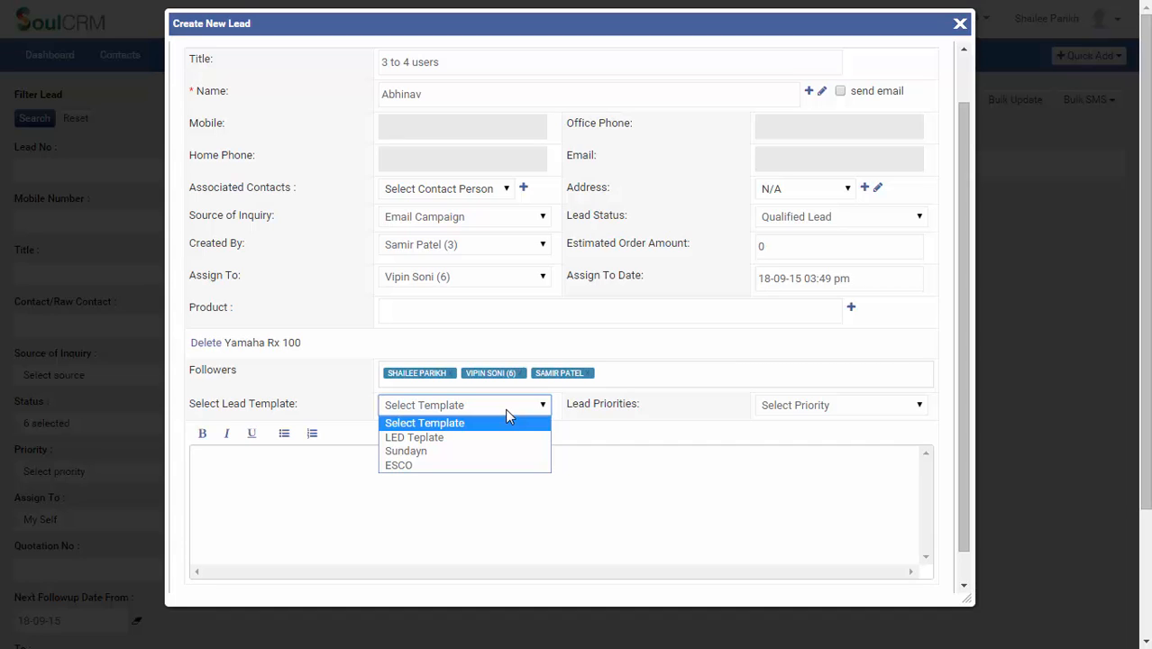
left_click(484, 466)
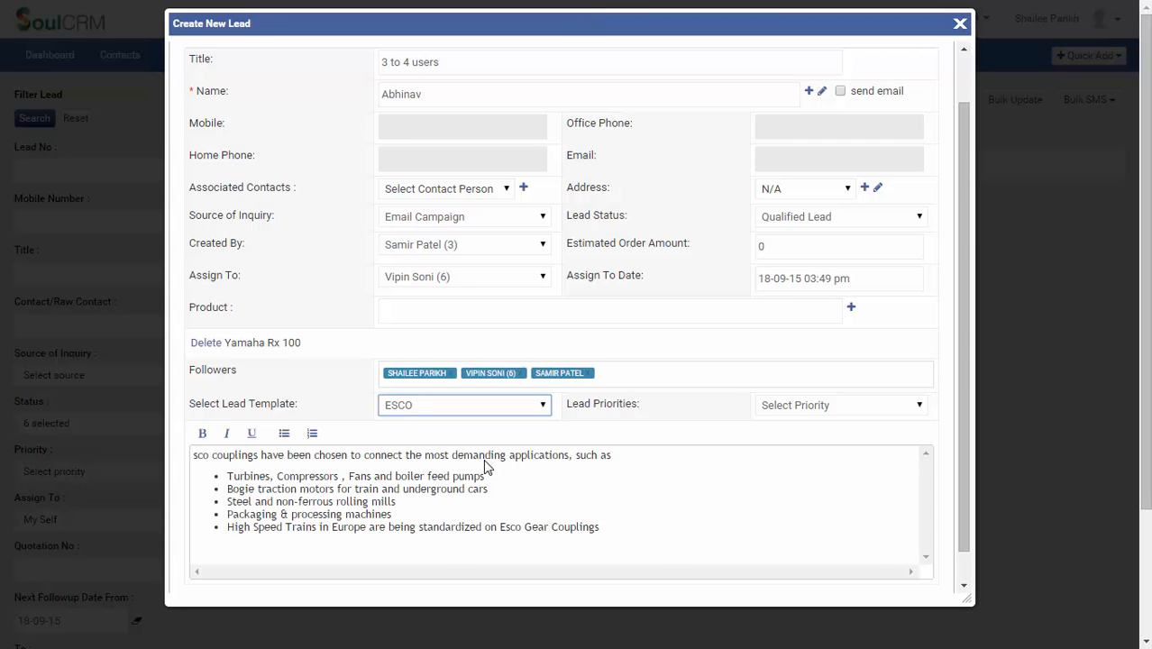
left_click(876, 406)
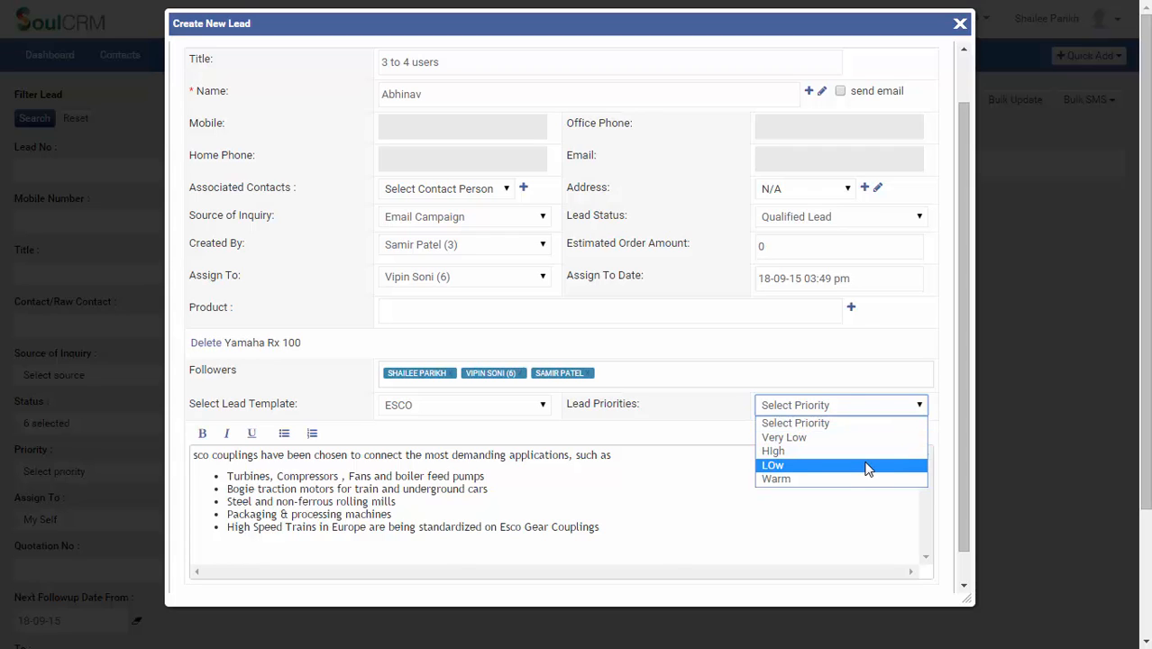
left_click(867, 450)
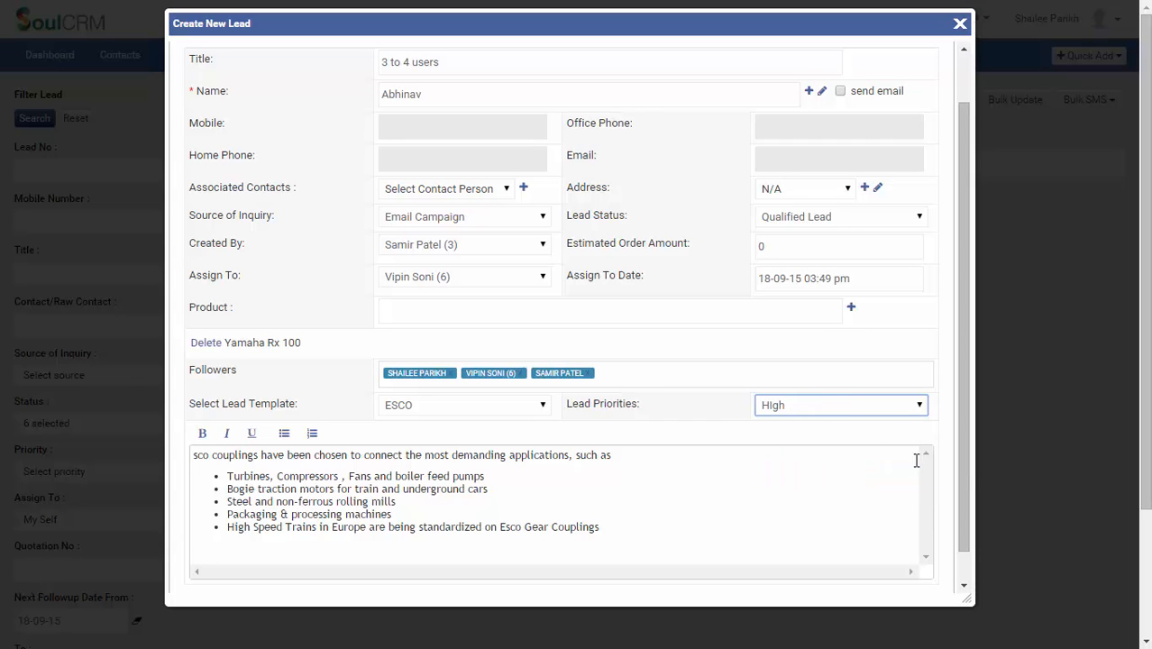
- Review the additional lead information fields, return to the basic details and save the lead
scroll(961, 505, "down", 2)
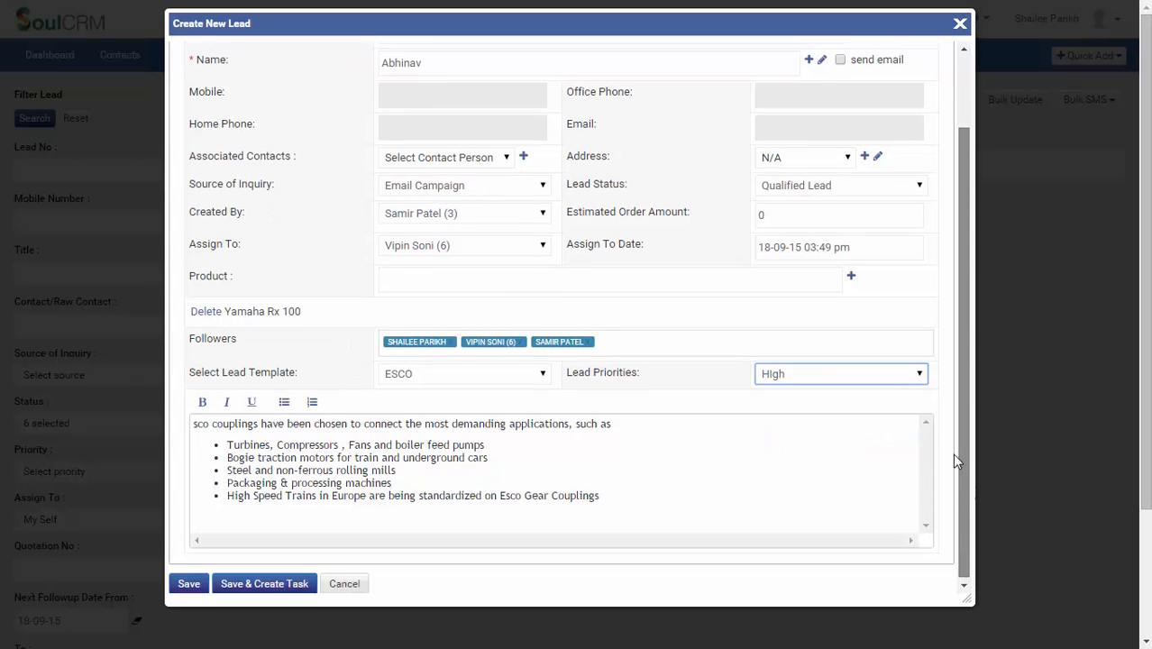
scroll(954, 446, "up", 3)
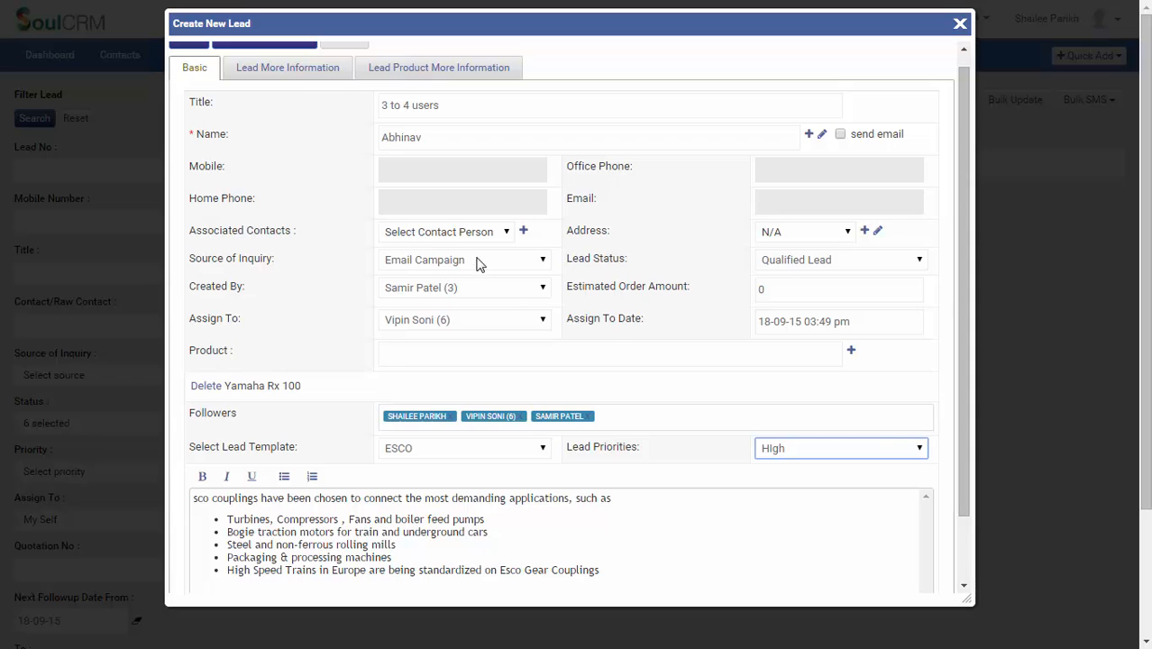
left_click(269, 82)
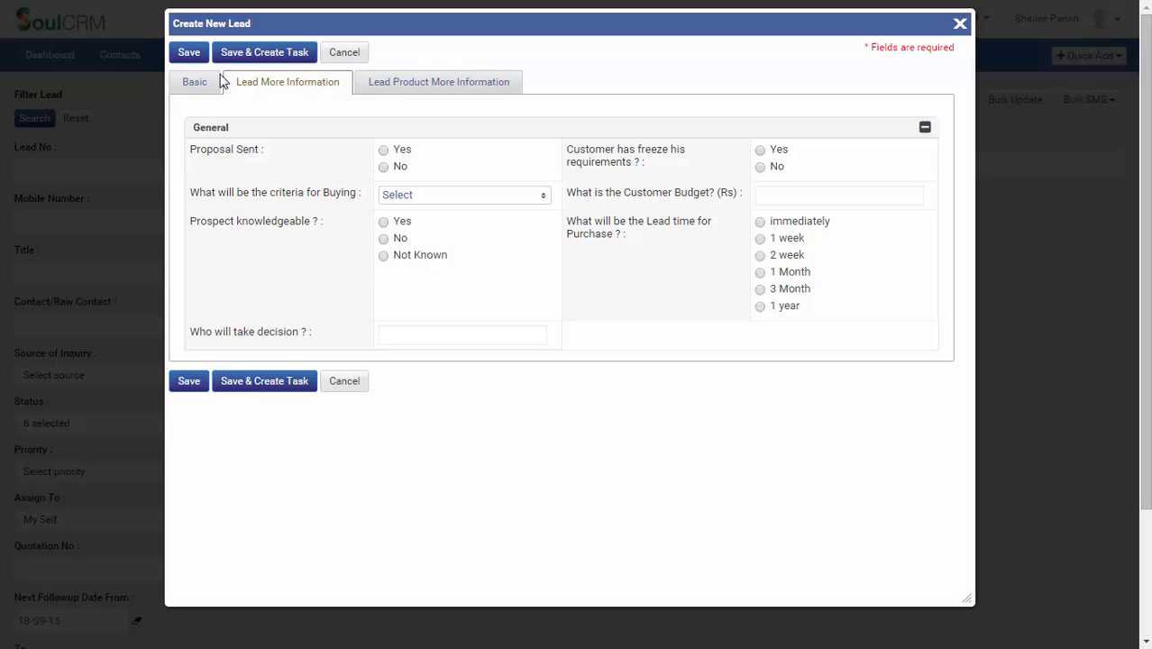
left_click(196, 82)
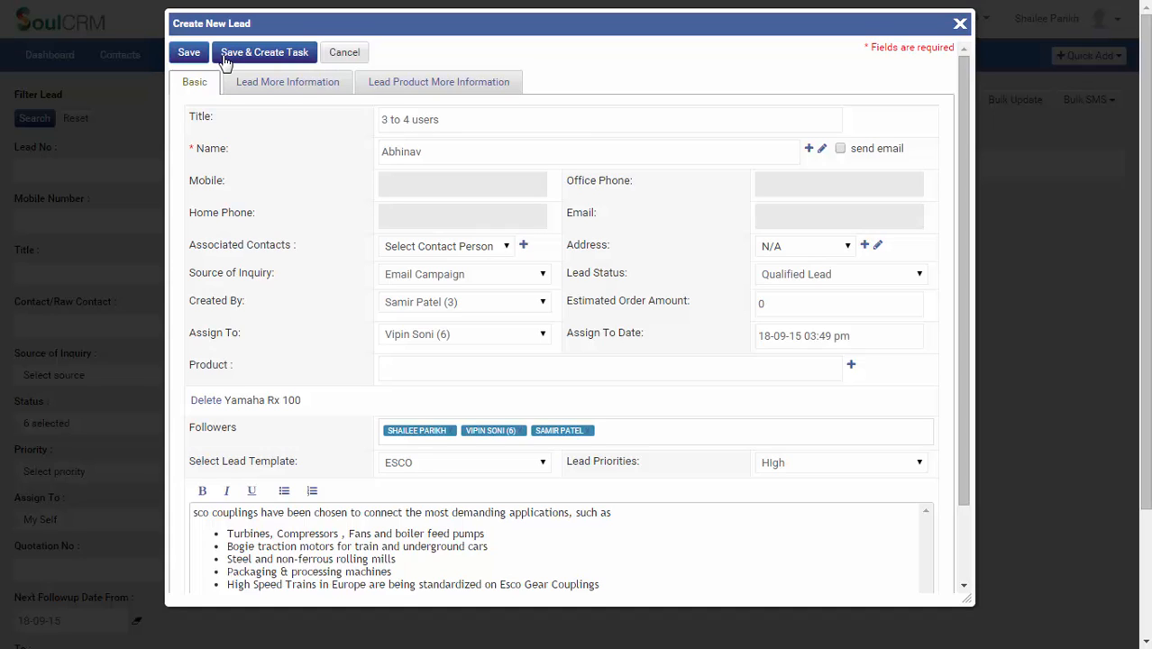
left_click(195, 60)
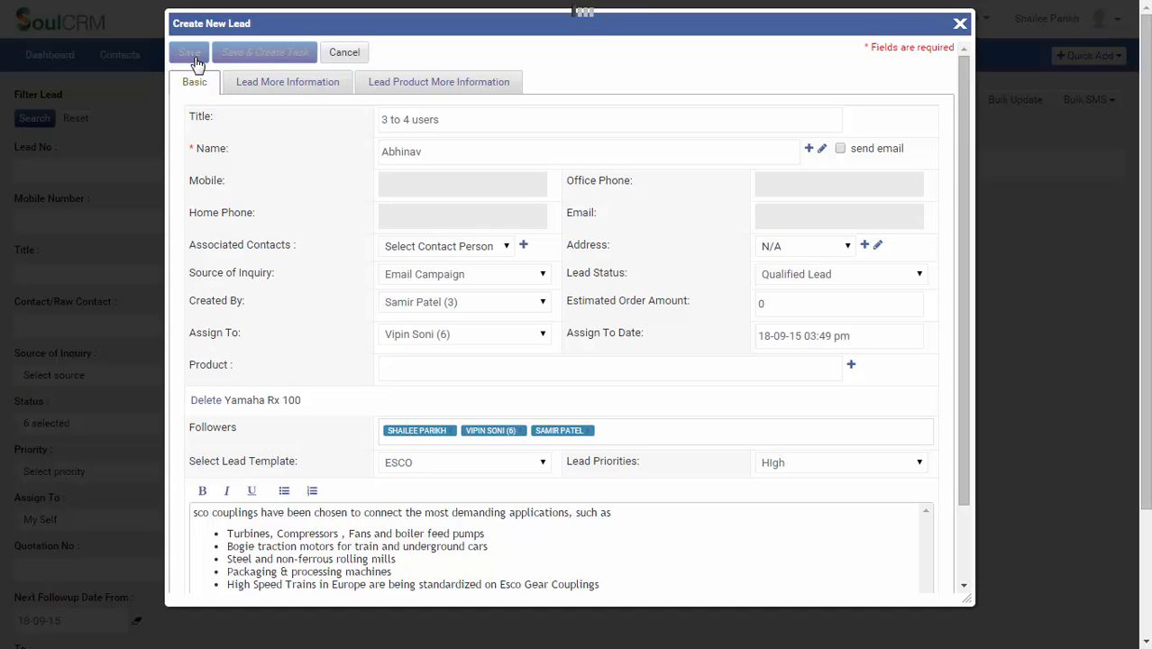